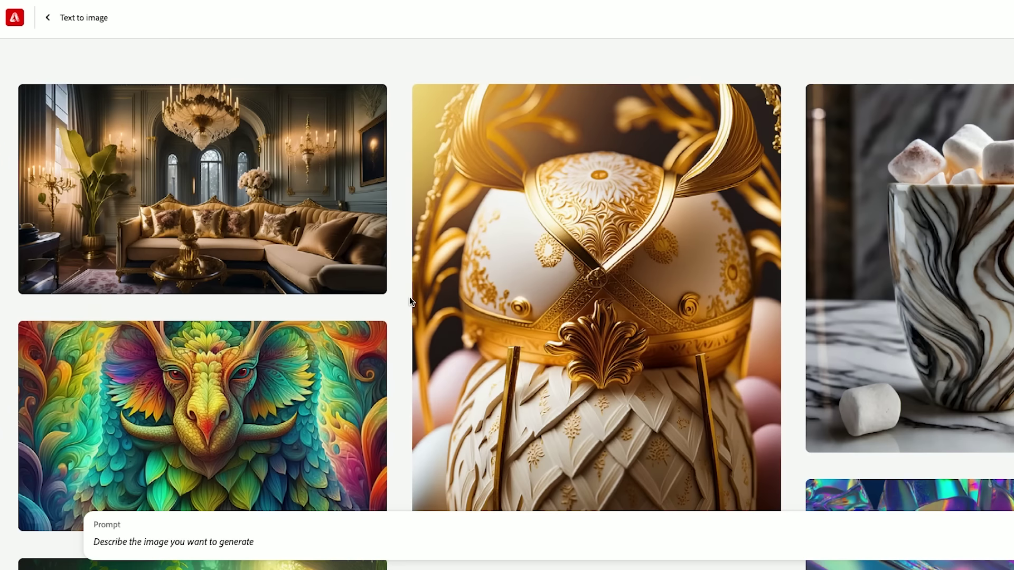
- Scroll the Text to image gallery down to the forest bird artwork
scroll(410, 298, "down", 5)
scroll(409, 299, "down", 4)
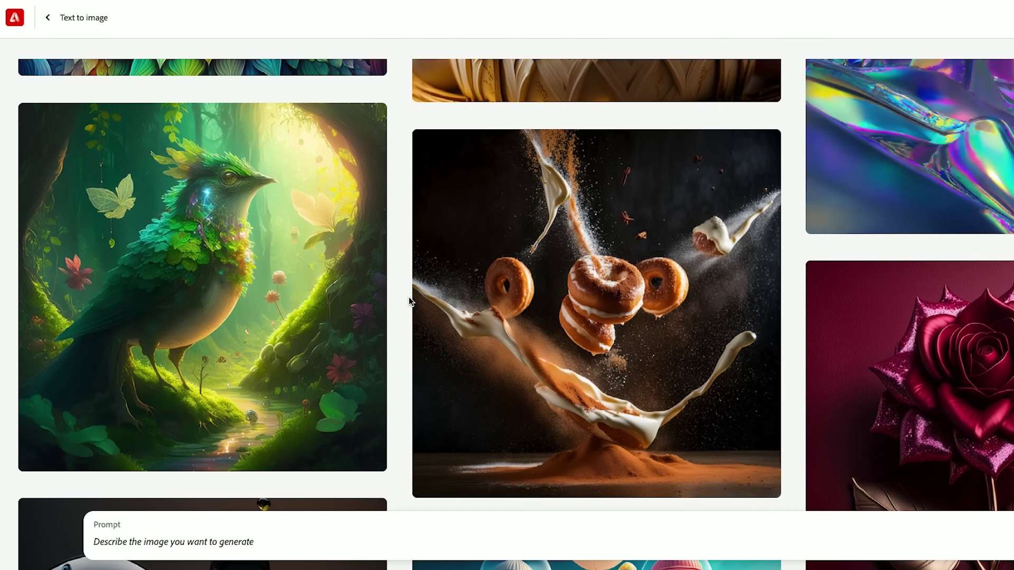
- Load the forest bird artwork's prompt and settings, then scroll the settings panel to Styles
mouse_move(301, 256)
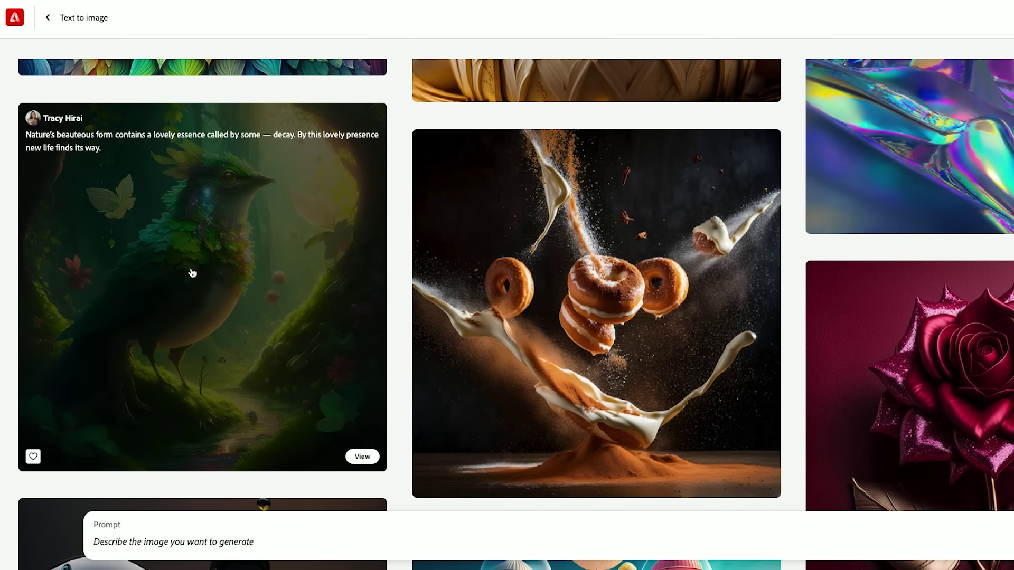
left_click(192, 273)
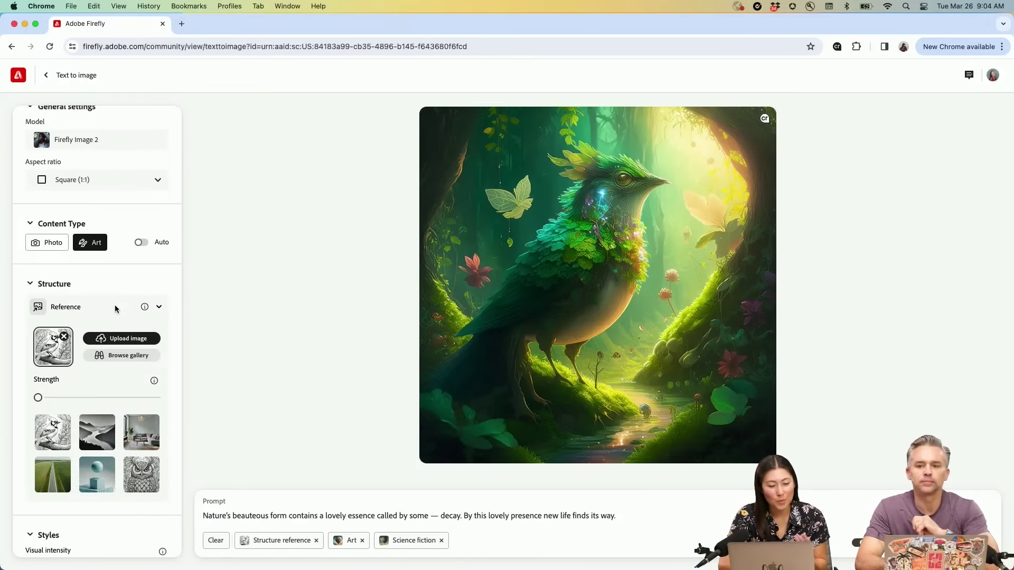
scroll(115, 309, "down", 2)
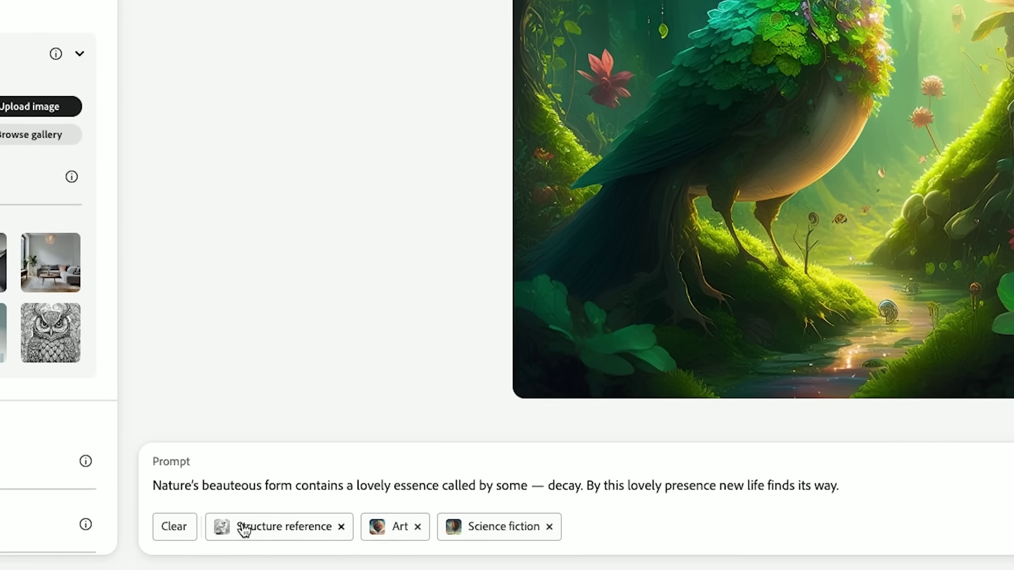
mouse_move(308, 547)
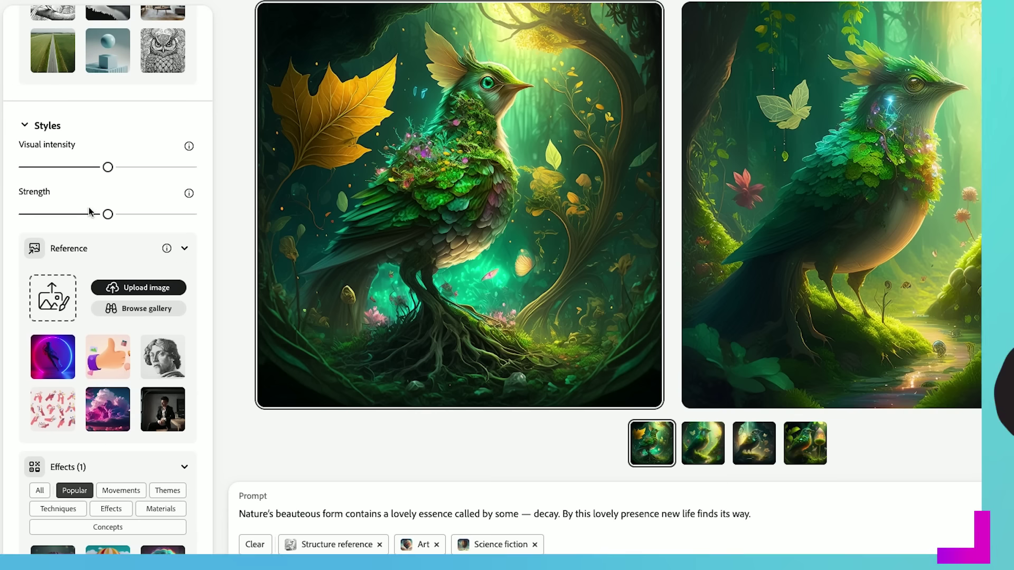
- Apply the pink clouds gallery image as style reference, regenerate, and enlarge the first bird
left_click(116, 311)
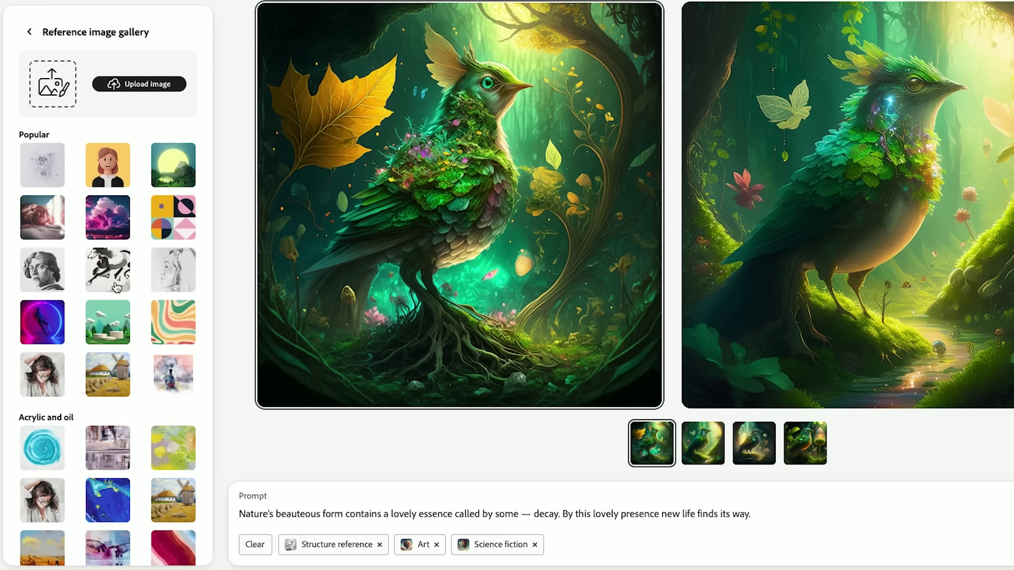
left_click(109, 226)
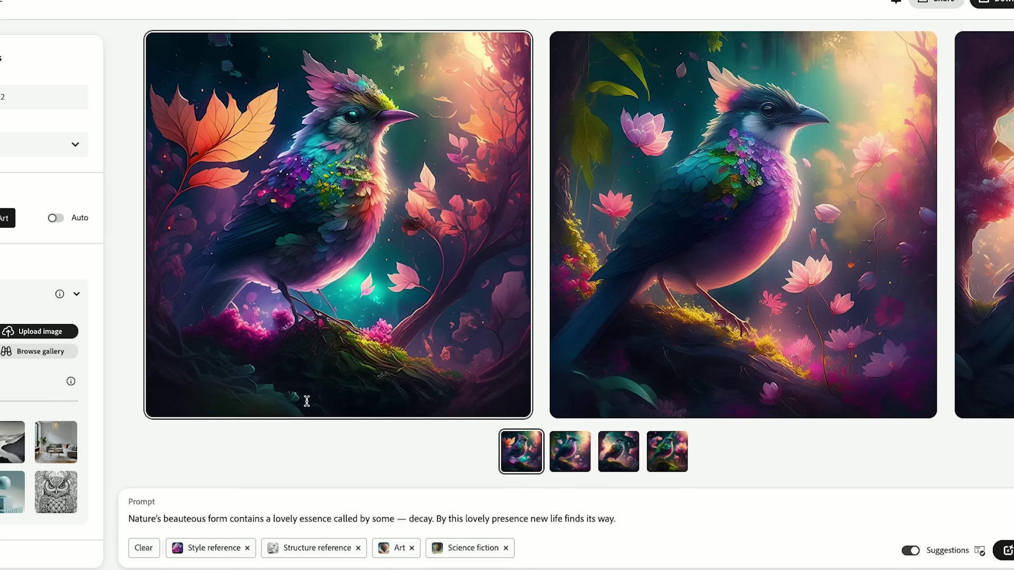
mouse_move(424, 309)
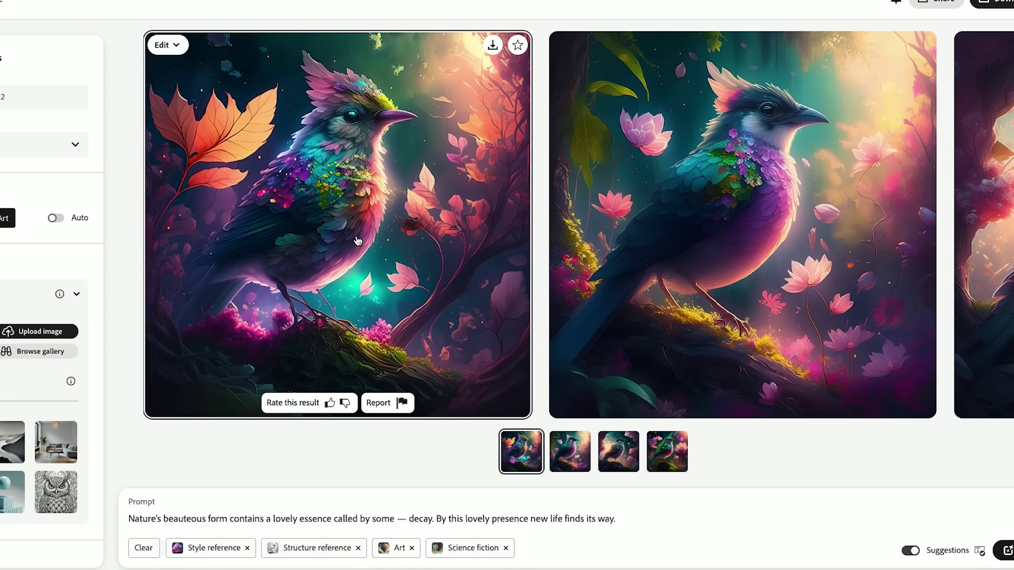
left_click(357, 238)
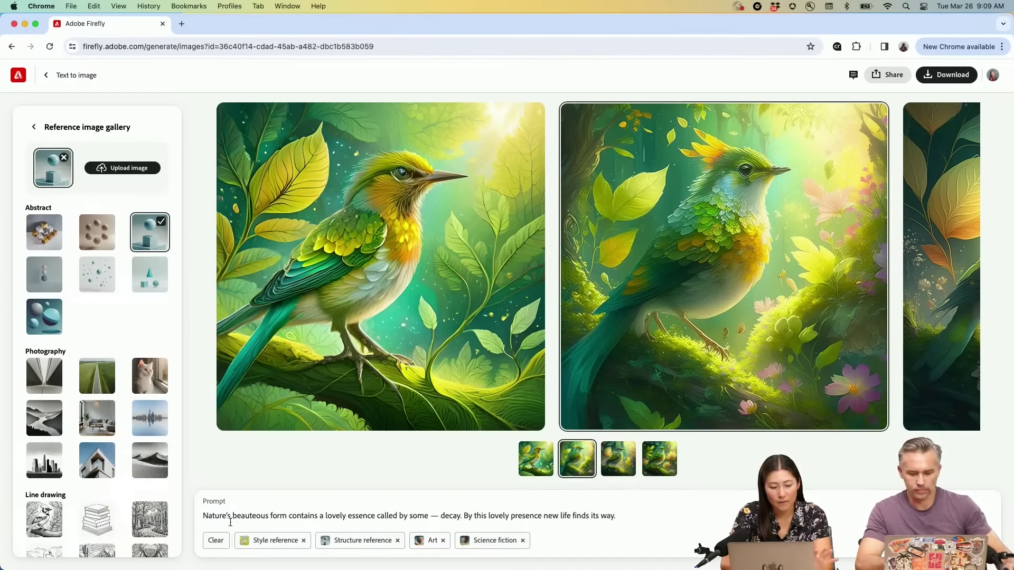
- Replace the bird prompt with 'flying spaceship, science fiction, futuristic' using the third abstract structure image
triple_click(242, 520)
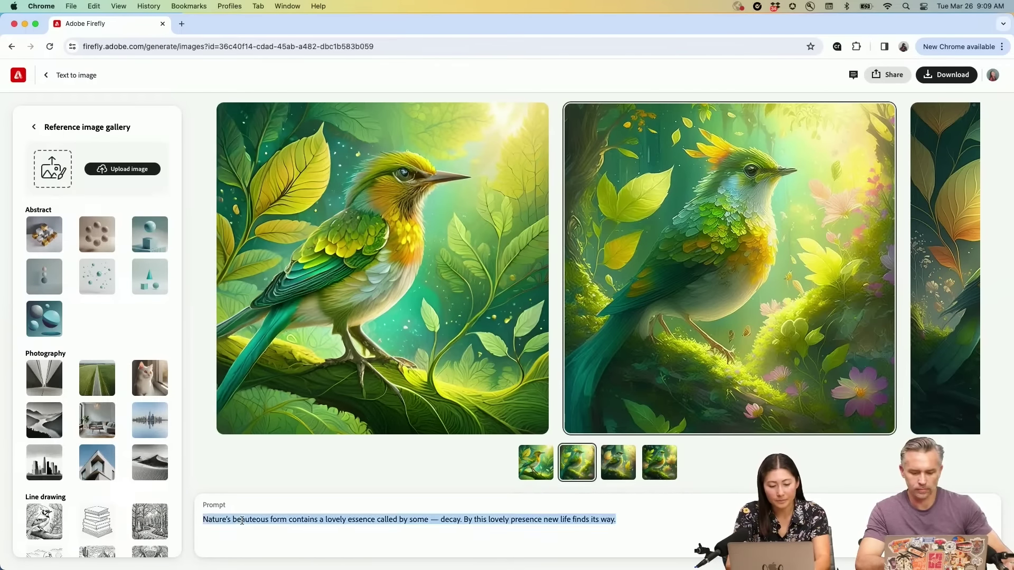
key("BackSpace")
left_click(148, 236)
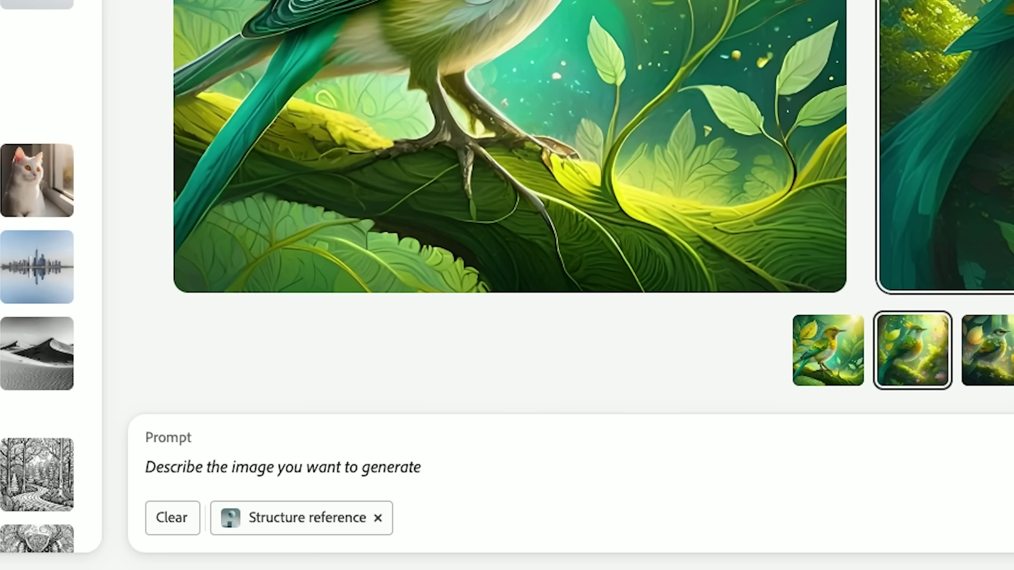
type("flying spaceship")
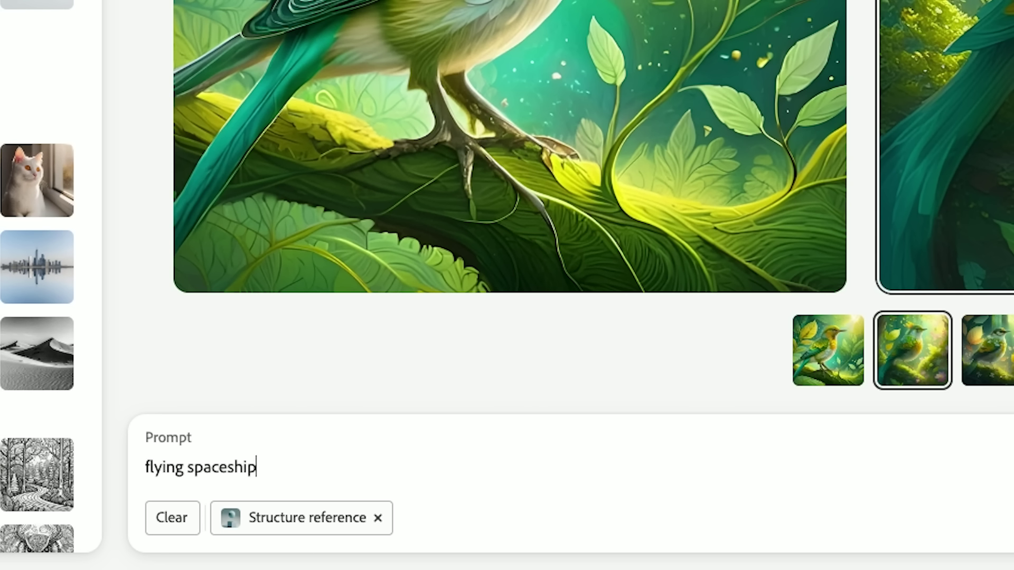
type(", science fiction, futuristic")
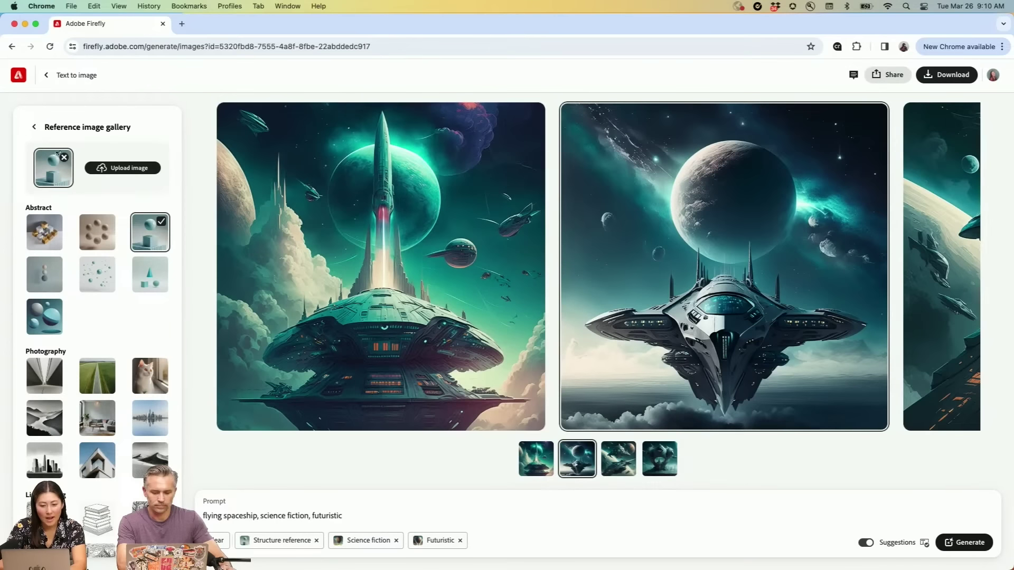
- Inspect the second spaceship full size, then regenerate with the neon figure style reference
left_click(691, 272)
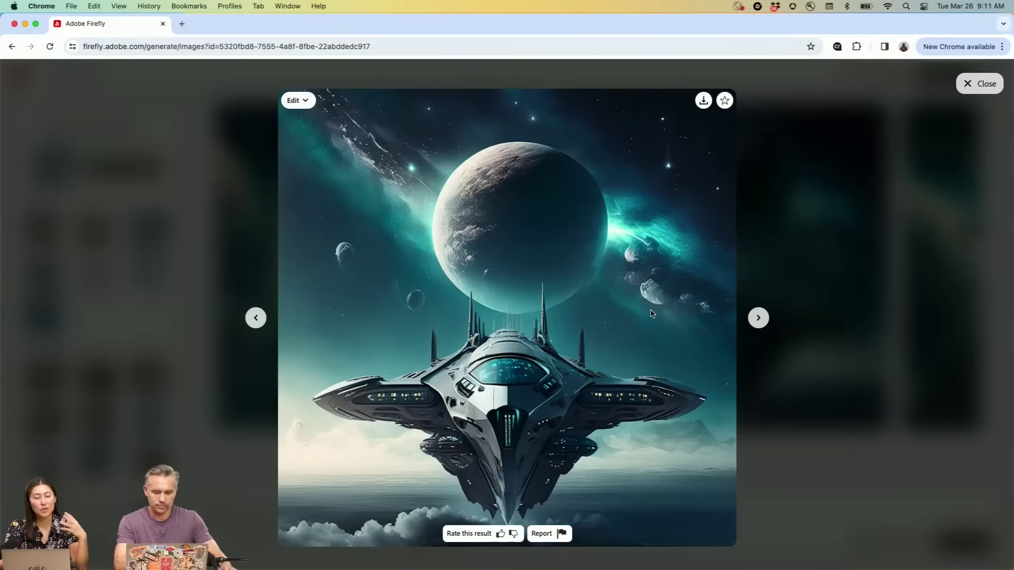
left_click(233, 231)
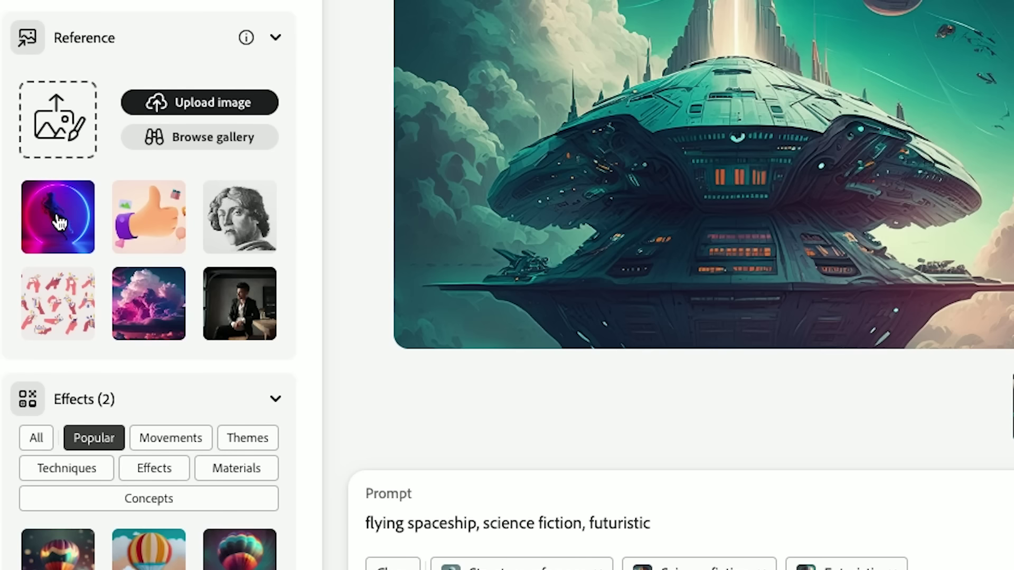
left_click(60, 222)
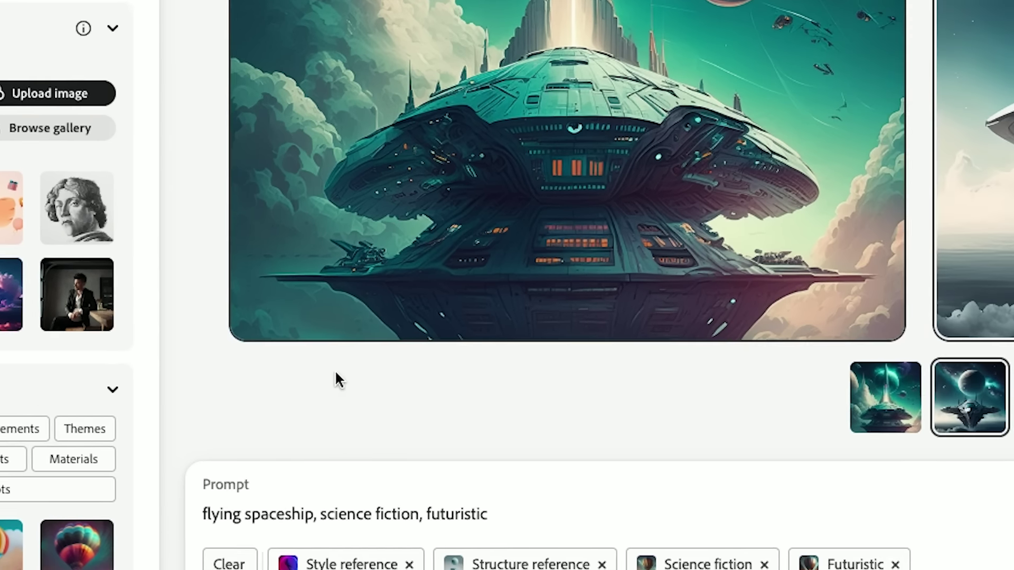
left_click(917, 520)
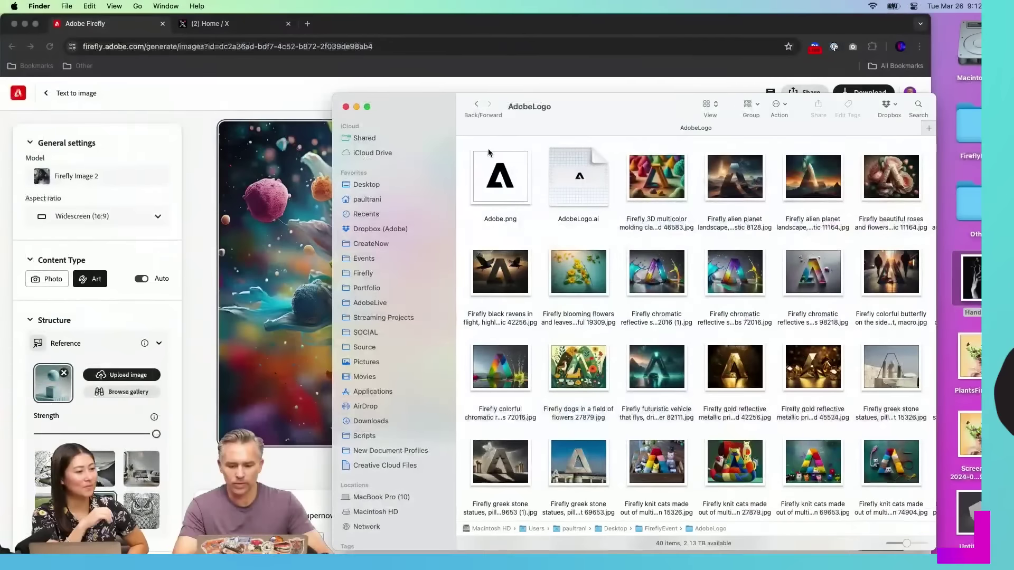
- Drag Adobe.png from Finder onto Firefly's Structure Reference slot
left_click(487, 152)
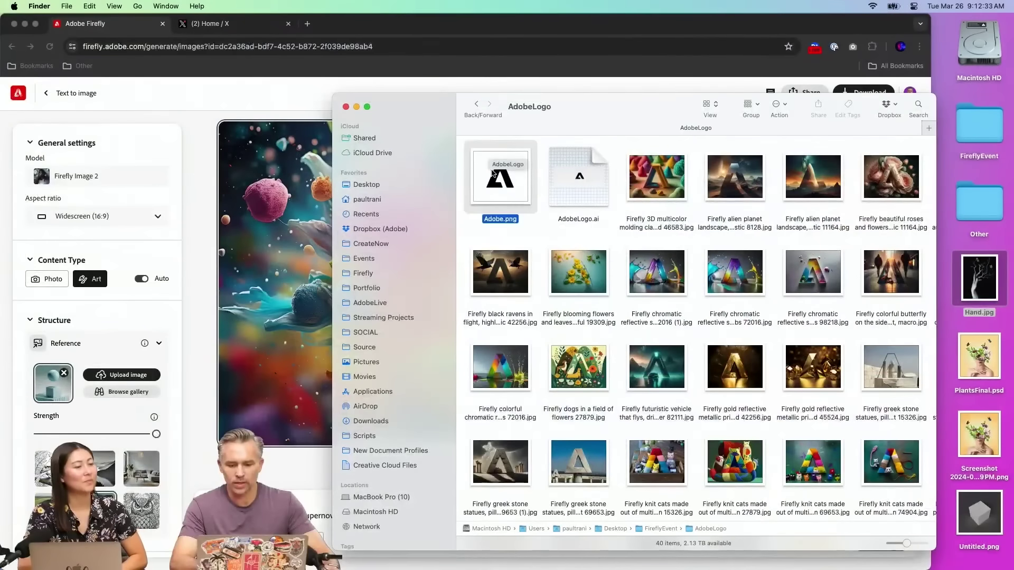
left_click_drag(420, 119, 532, 209)
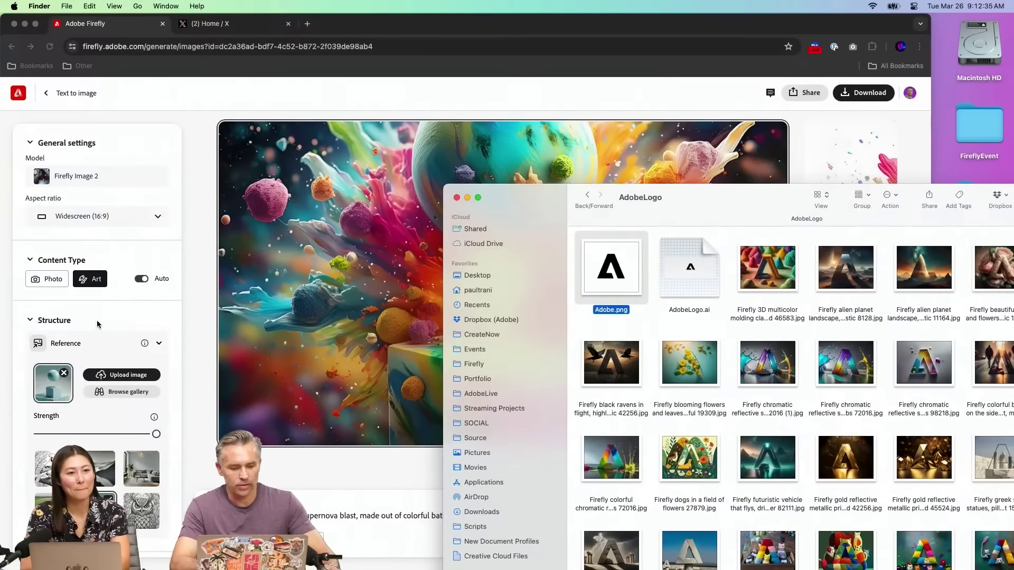
left_click_drag(612, 268, 63, 384)
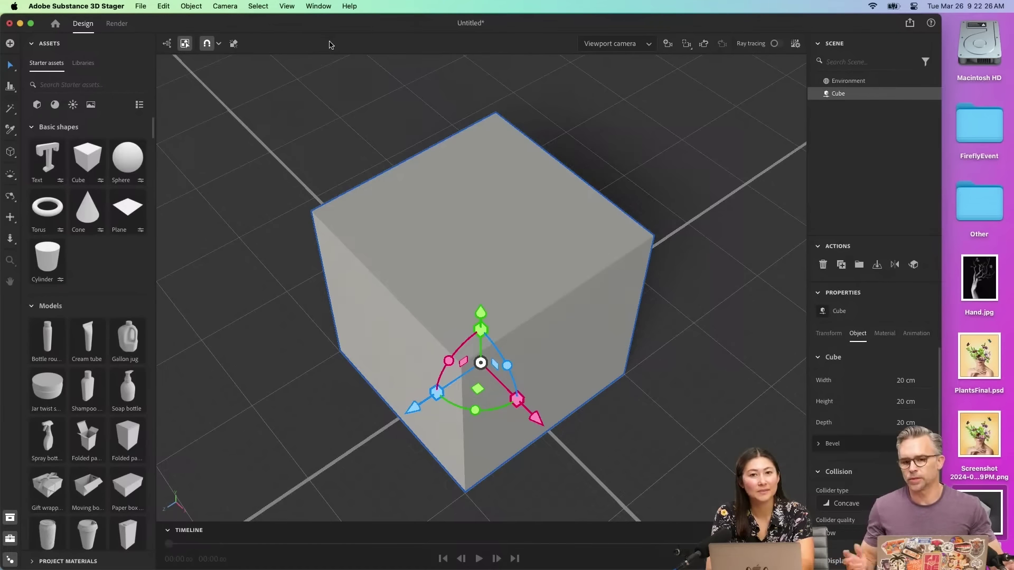
- Deselect and orbit to frame the 20 cm cube, render it as PNG, and minimize Stager
left_click(223, 227)
key("1")
left_click_drag(221, 252, 199, 204)
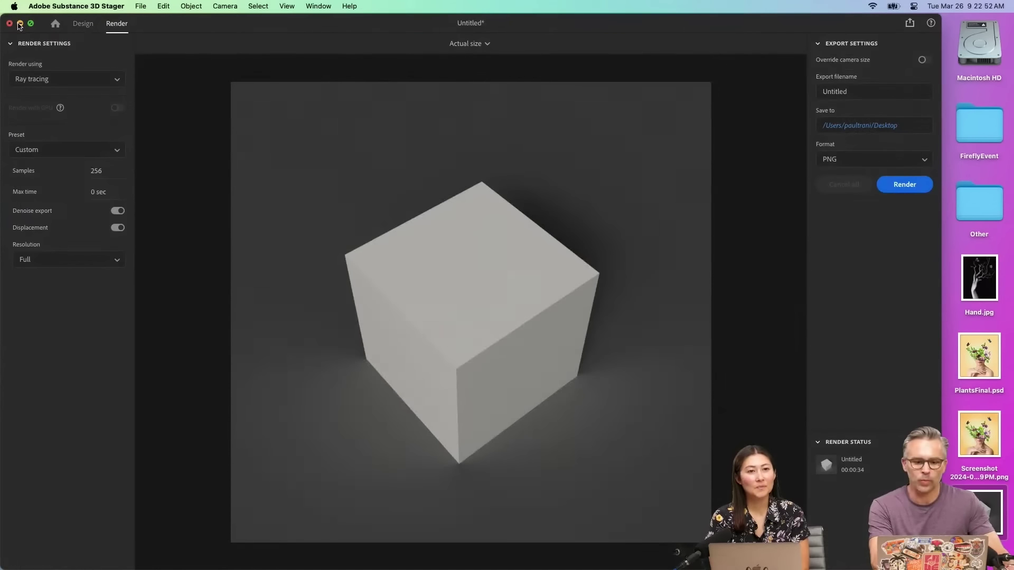
left_click(19, 24)
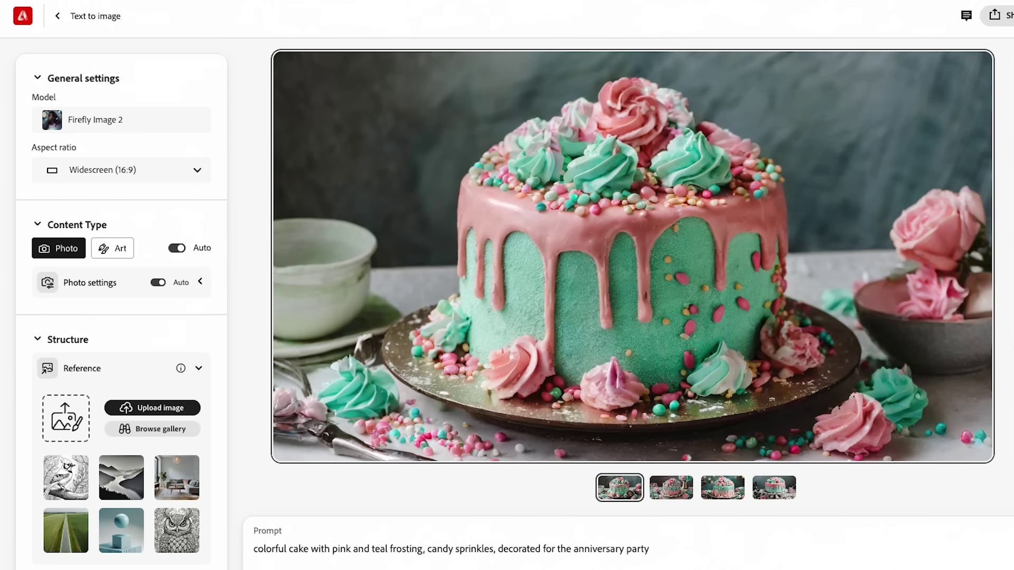
- Use the rendered cube as the anniversary cake's structure reference and view the second result
left_click_drag(529, 411, 67, 417)
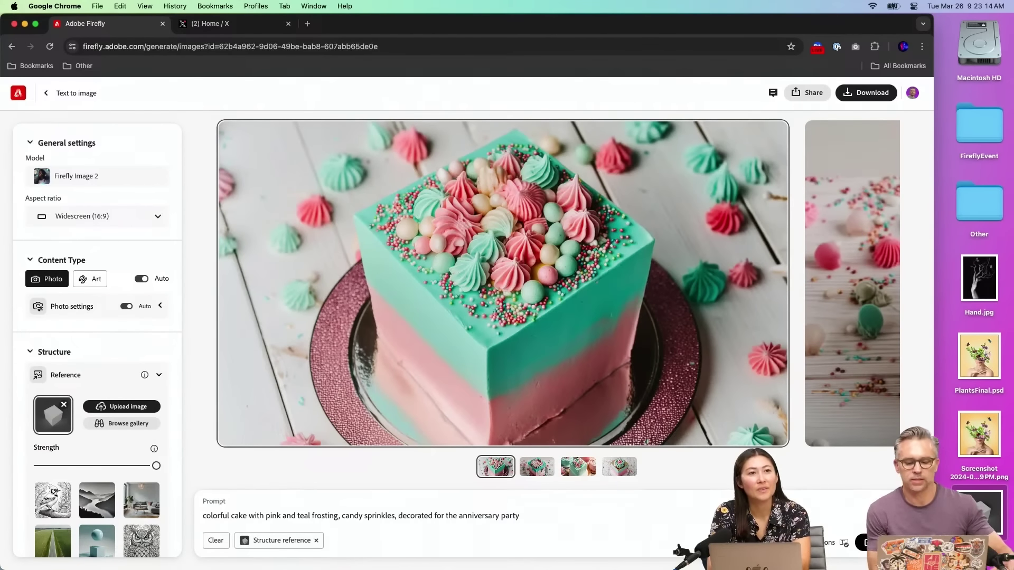
left_click(538, 470)
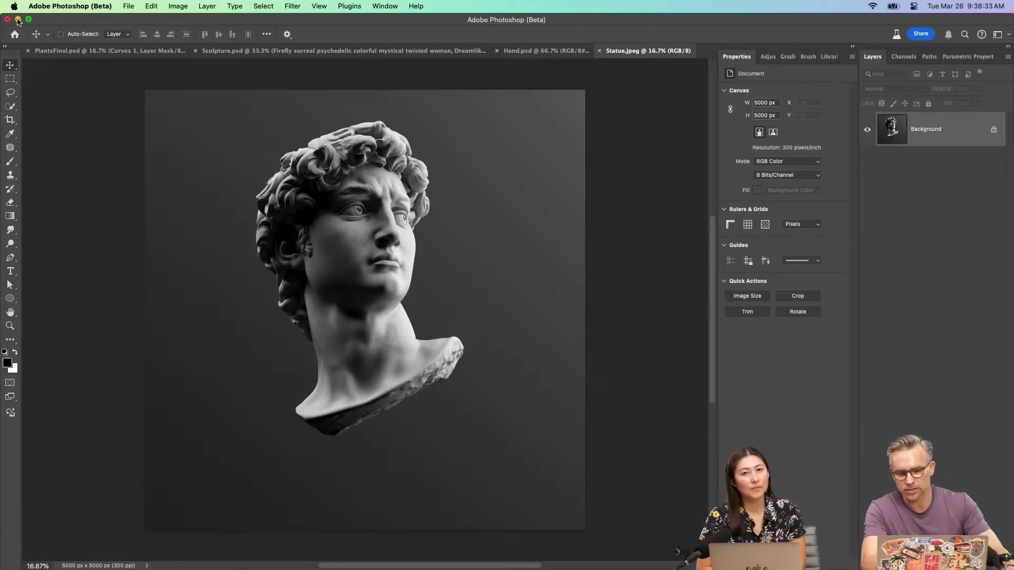
- Return from Photoshop to Firefly and generate the psychedelic woman prompt with the statue structure
left_click(17, 21)
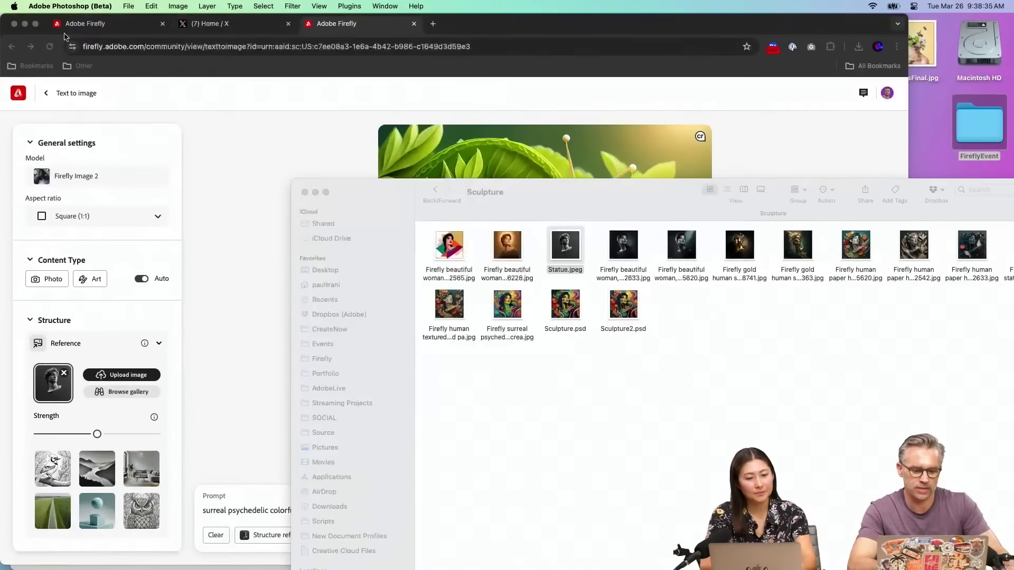
left_click(233, 331)
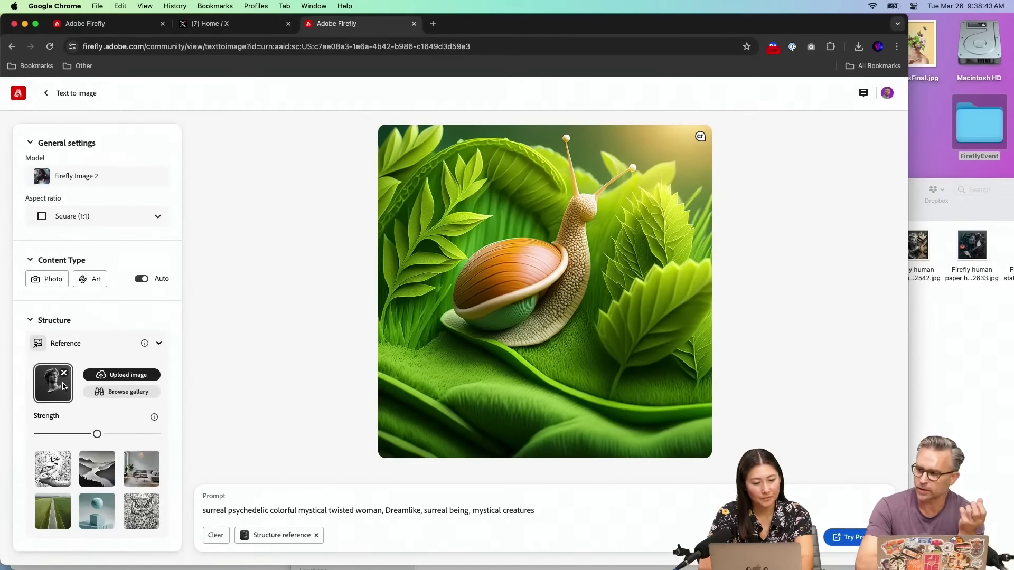
left_click(843, 538)
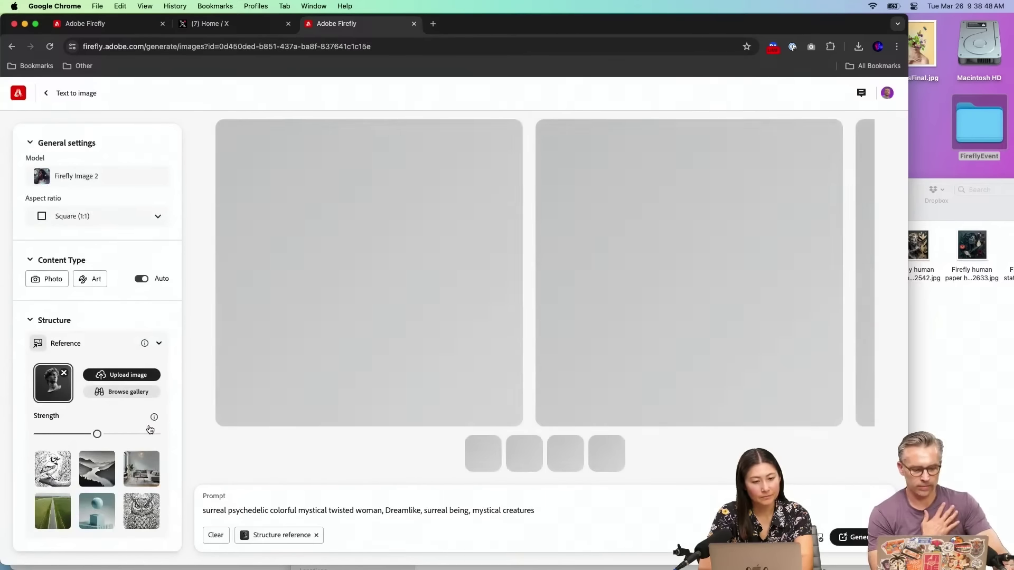
- Open the first psychedelic woman result, star it as a favorite, and download it
left_click(334, 342)
left_click(718, 117)
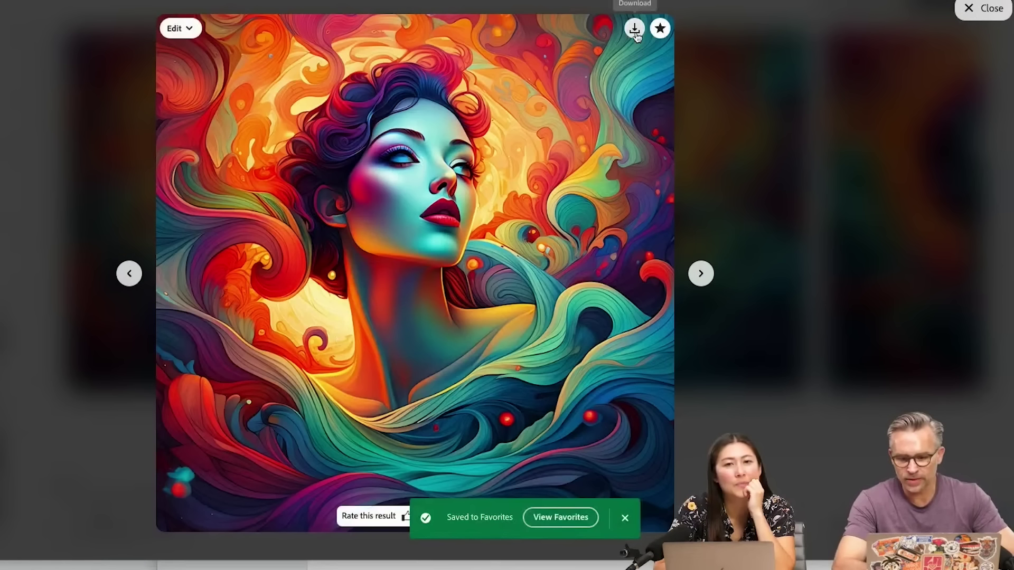
left_click(636, 31)
left_click(538, 419)
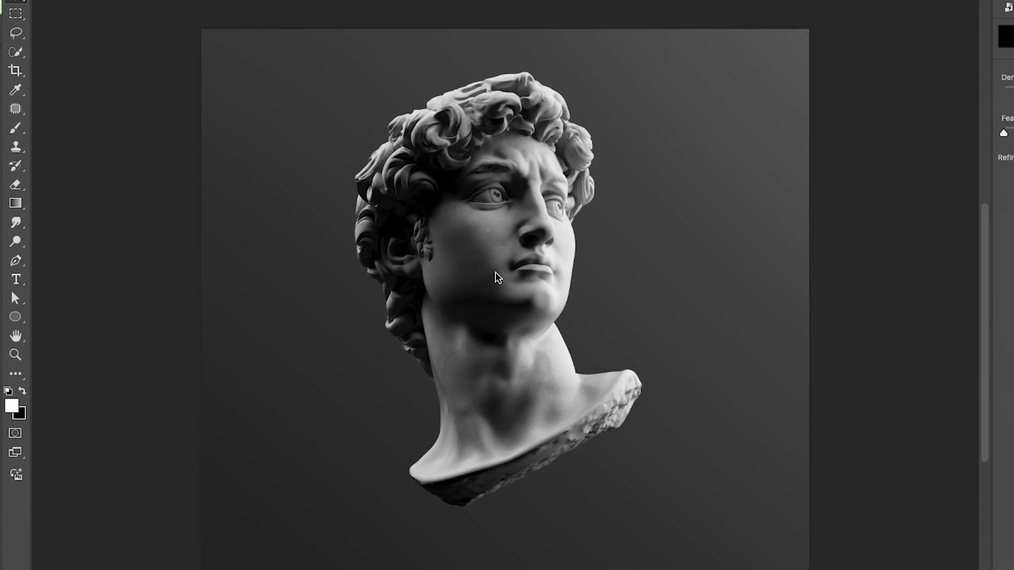
- Undo the stray dab, then brush the mask to reveal colourful bands across the statue's eyes, head and neck
key("b")
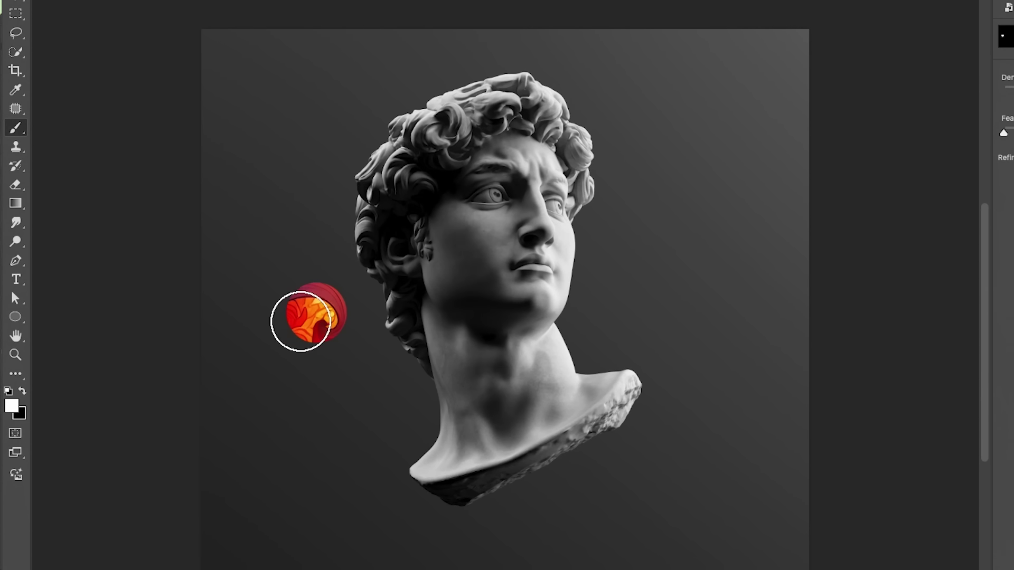
key("ctrl+z")
mouse_move(341, 281)
left_mouse_down()
mouse_move(607, 197)
mouse_move(652, 211)
mouse_move(296, 190)
mouse_move(619, 122)
mouse_move(832, 176)
mouse_move(367, 97)
left_mouse_up()
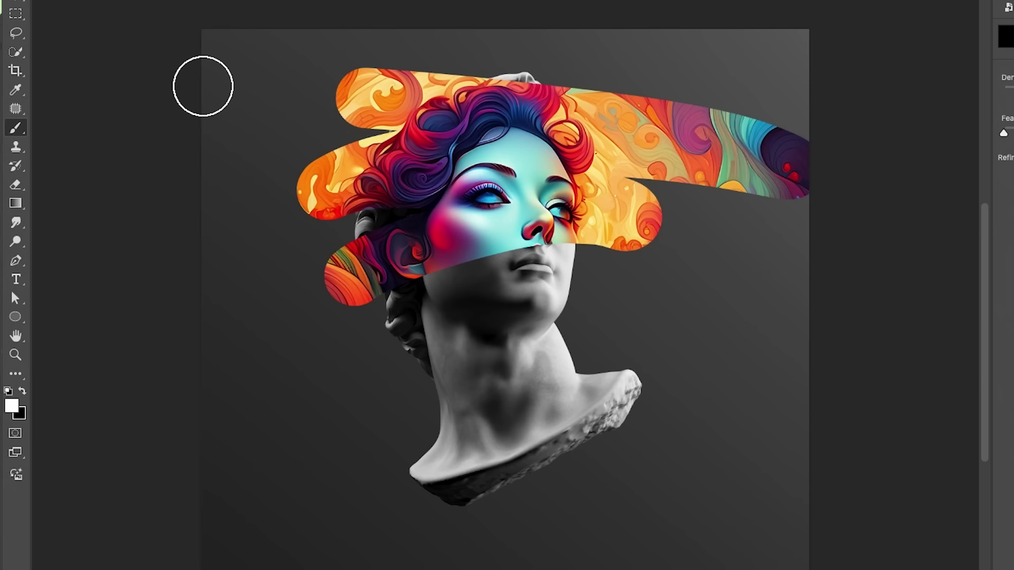
mouse_move(202, 86)
left_mouse_down()
mouse_move(616, 160)
mouse_move(299, 355)
mouse_move(749, 348)
mouse_move(581, 433)
left_mouse_up()
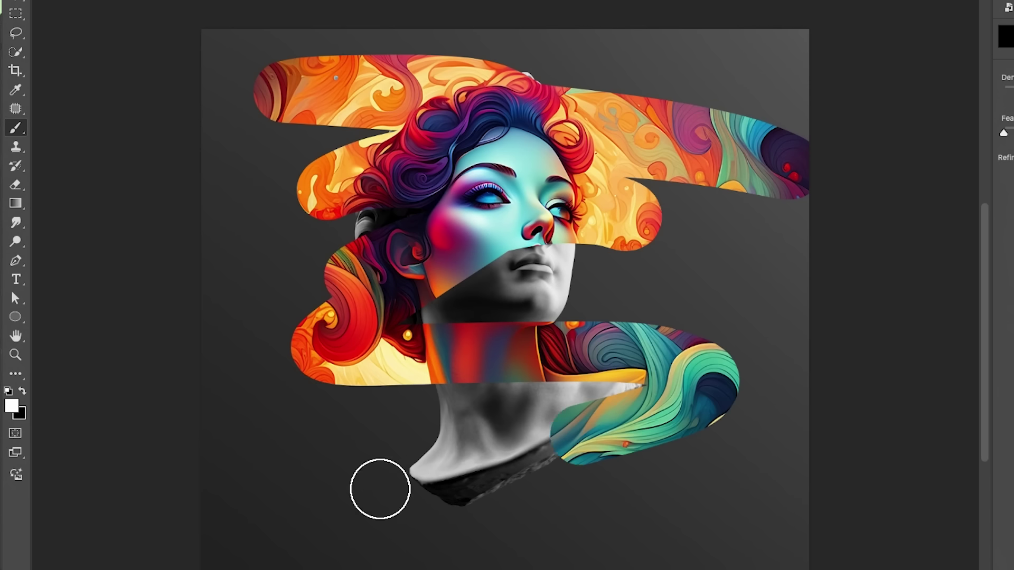
mouse_move(380, 489)
left_mouse_down()
mouse_move(466, 539)
mouse_move(844, 520)
left_mouse_up()
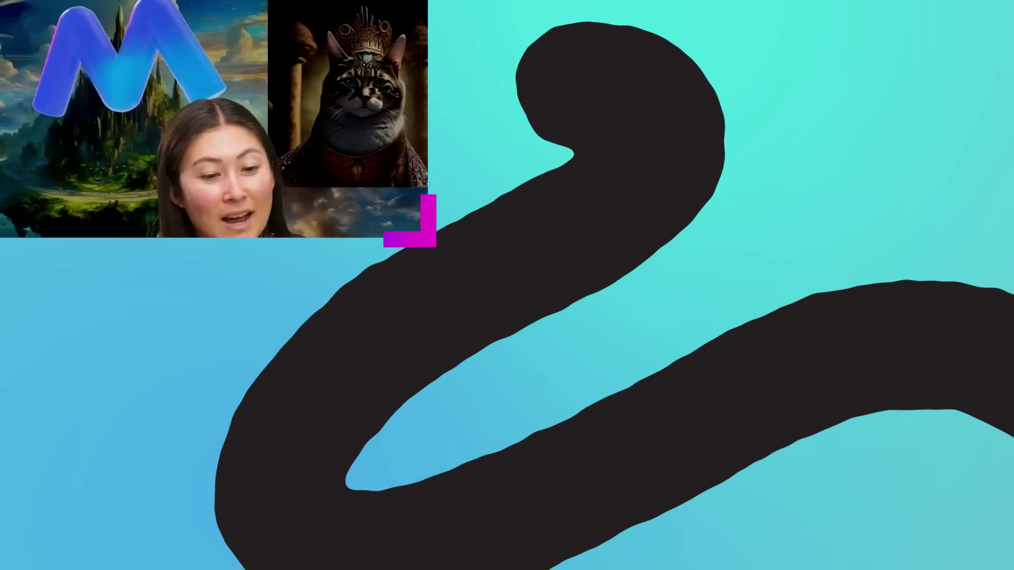